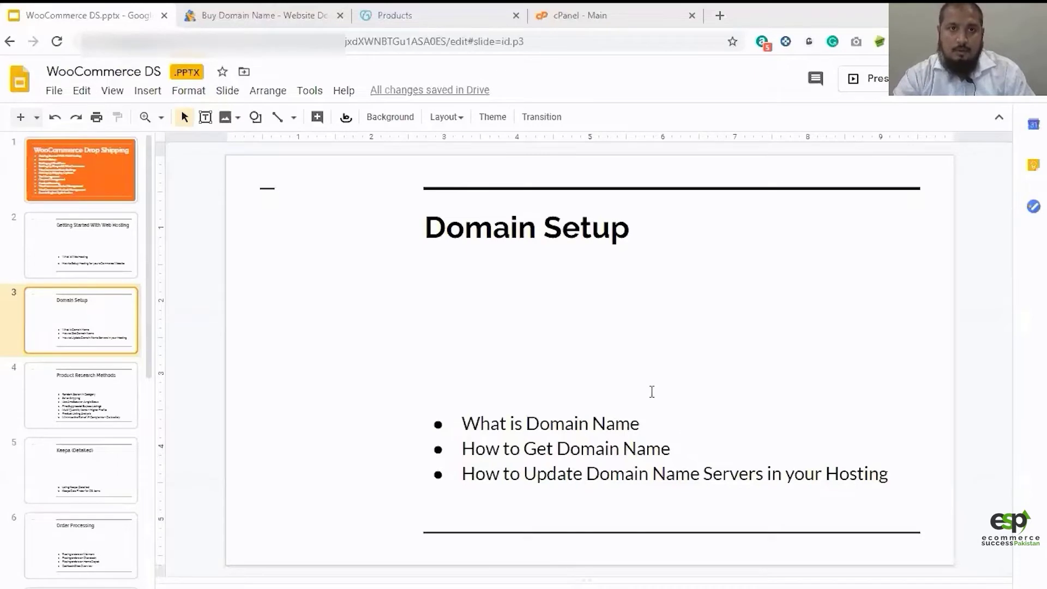
# Show GoDaddy's My Products page listing the domain that expires 03/06/2020
pyautogui.click(403, 16)
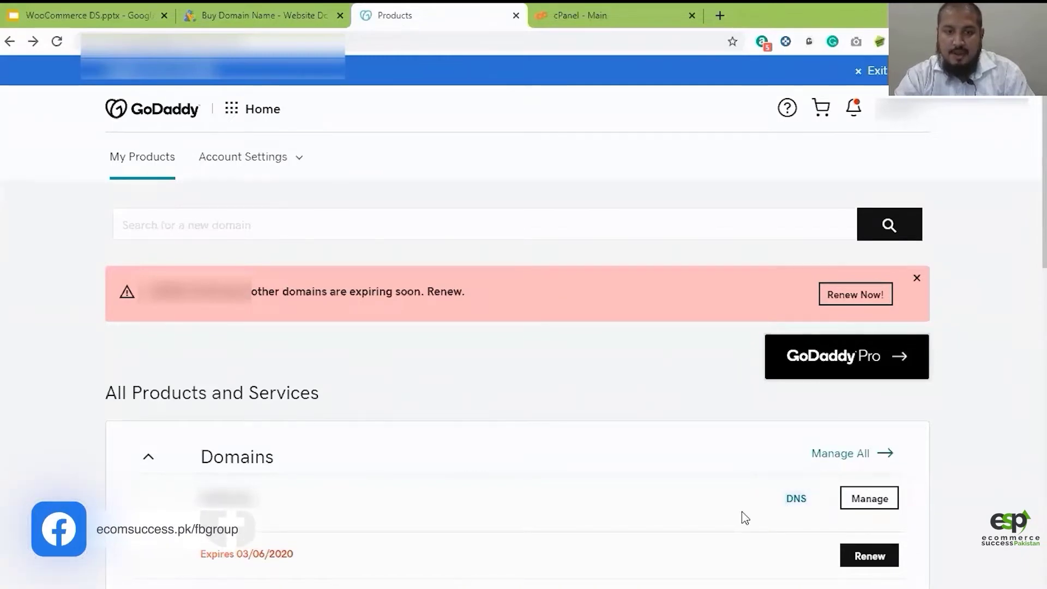
# Open the domain's DNS page and reveal nameservers ns01.cashparking.com and ns02.cashparking.com
pyautogui.click(795, 500)
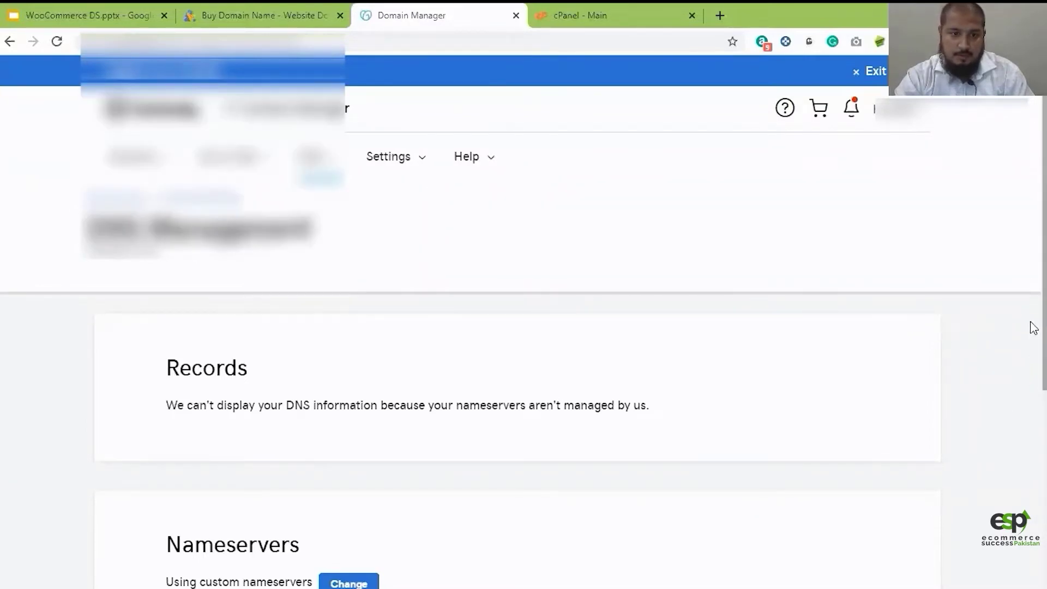
pyautogui.scroll(-1, 1034, 327)
pyautogui.scroll(-3, 1031, 398)
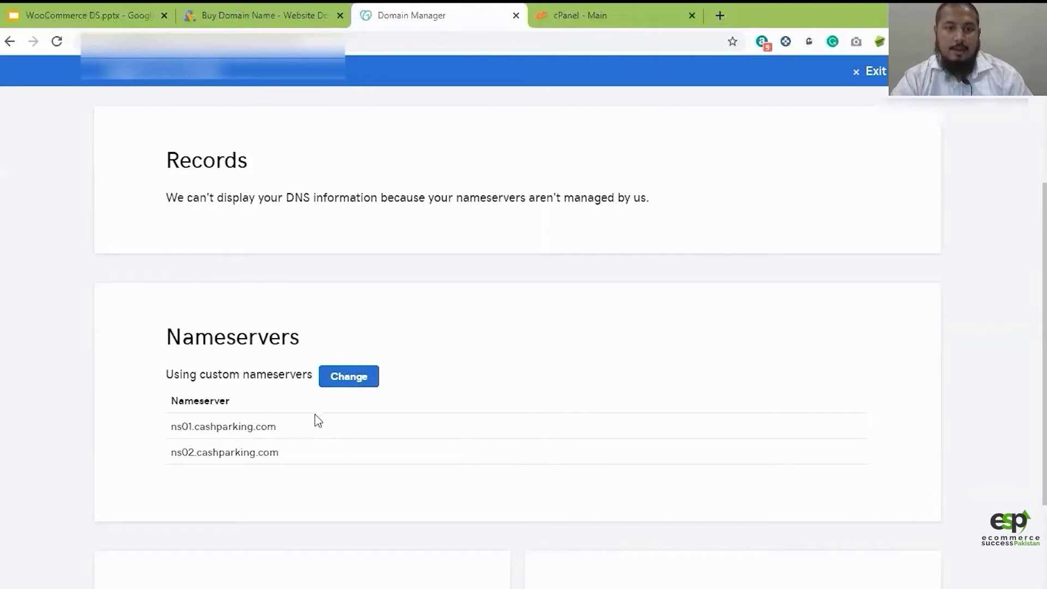
# Begin changing the nameservers, then select cns325.hostgator.com on HostGator's cPanel page
pyautogui.click(338, 384)
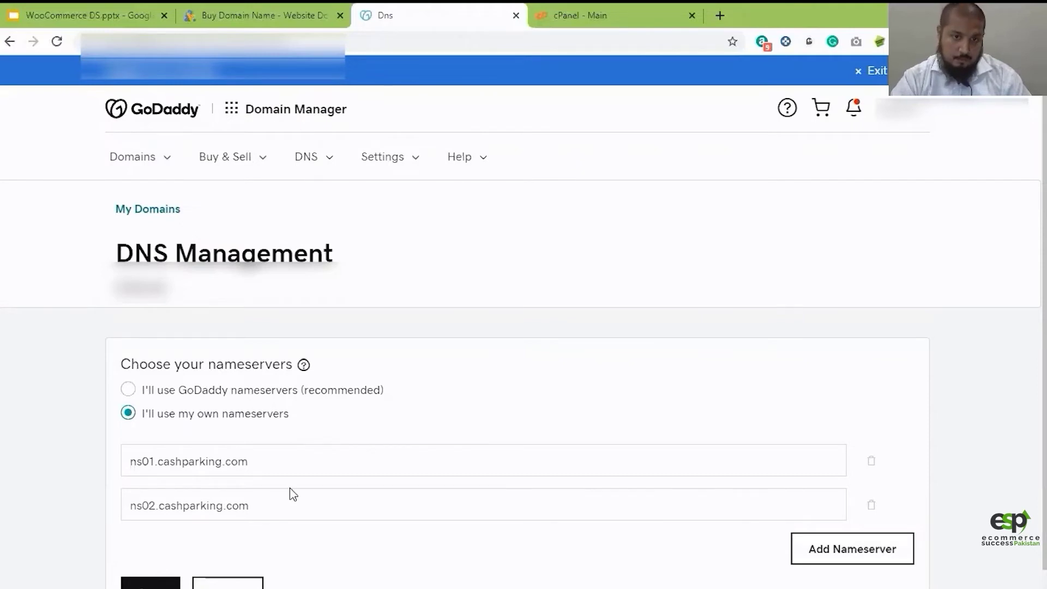
pyautogui.click(632, 10)
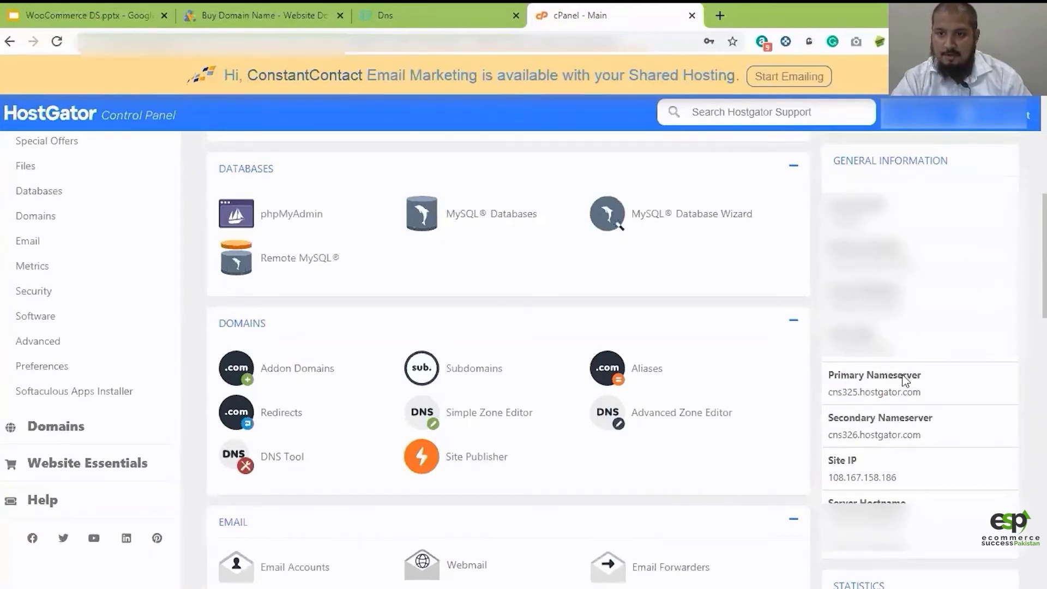
pyautogui.moveTo(903, 376); pyautogui.dragTo(860, 378)
pyautogui.moveTo(843, 419); pyautogui.dragTo(904, 420)
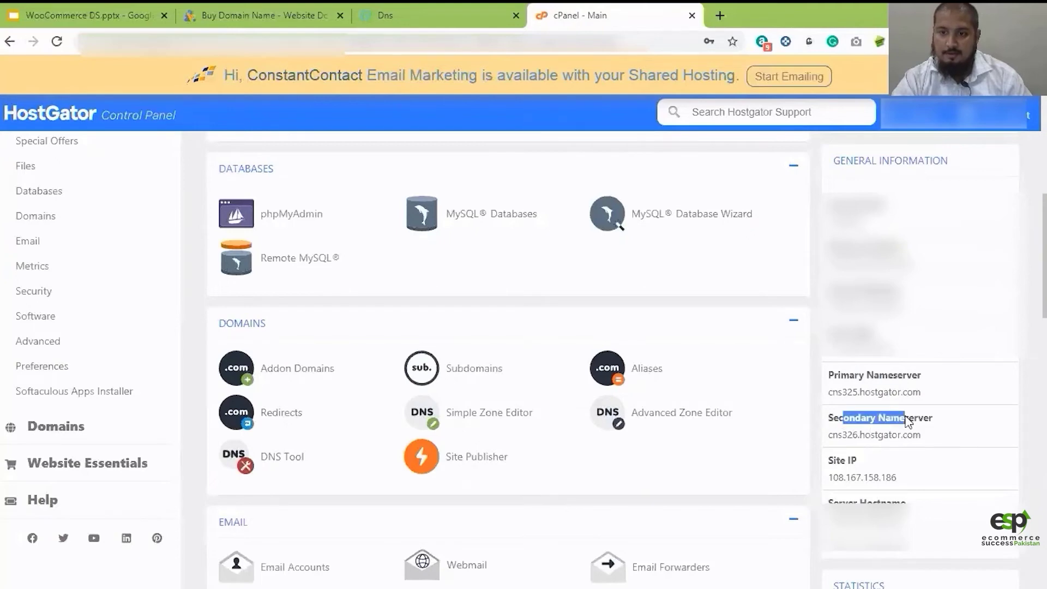
pyautogui.moveTo(828, 391); pyautogui.dragTo(926, 398)
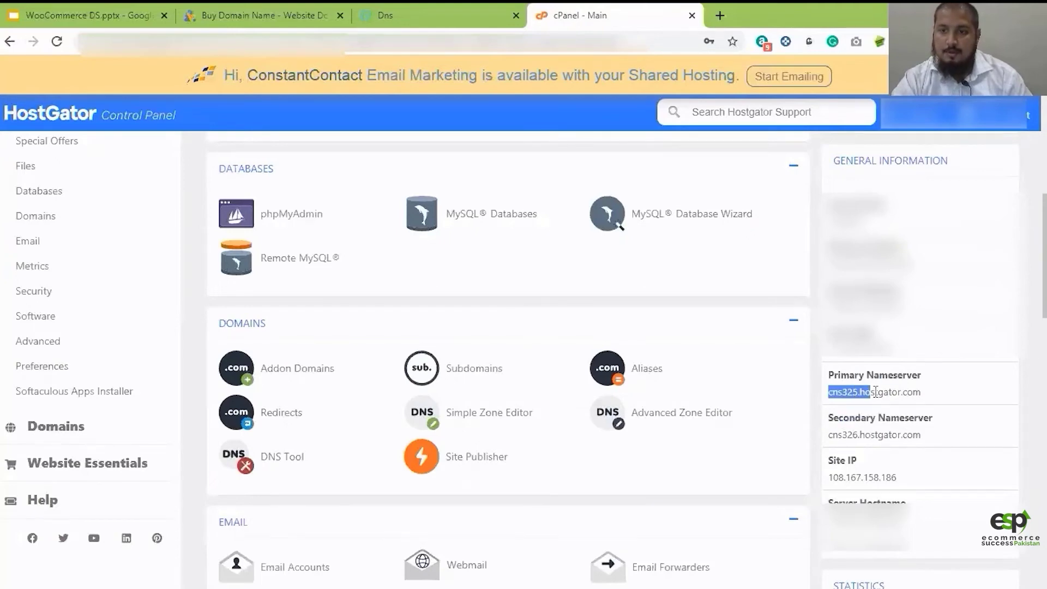
pyautogui.click(414, 15)
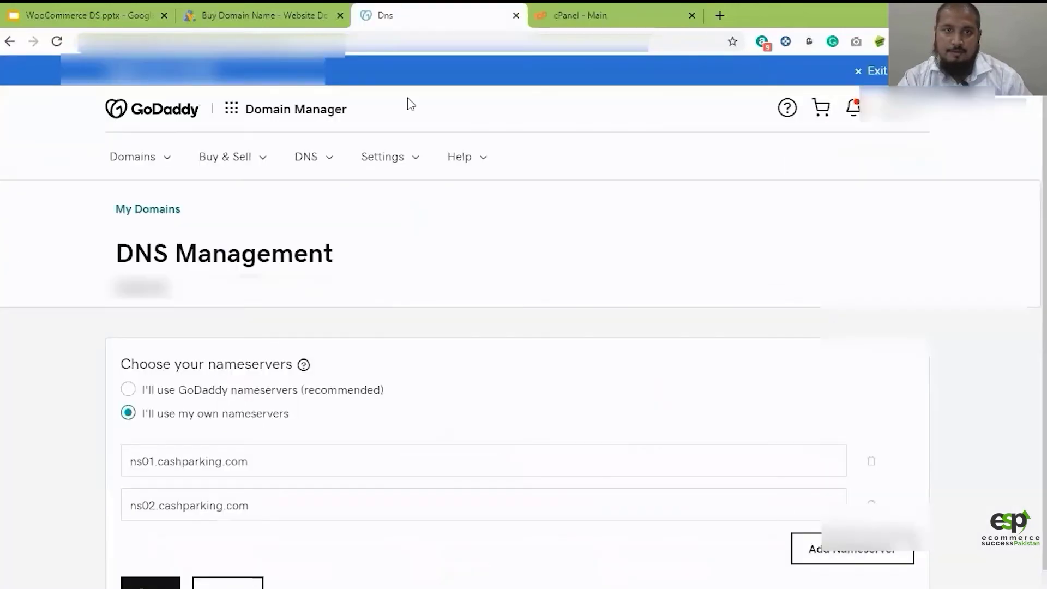
pyautogui.tripleClick(369, 461)
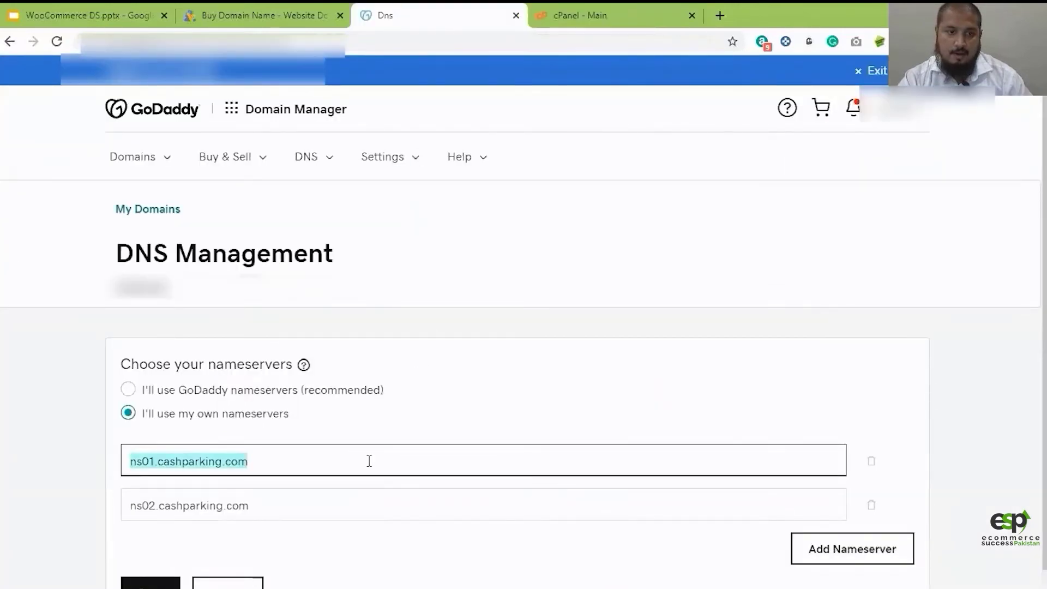
pyautogui.click(359, 519)
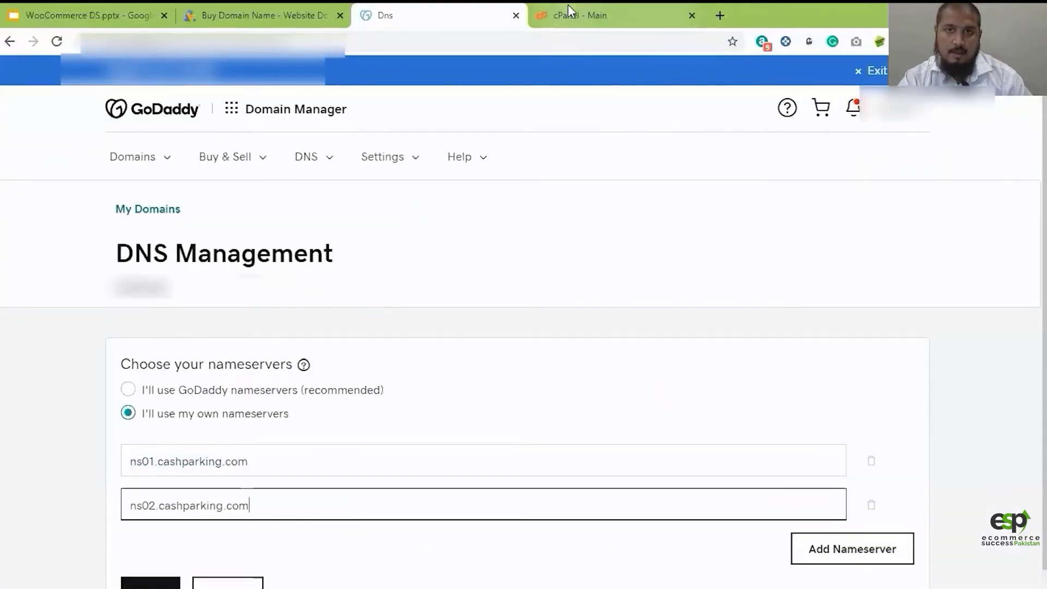
pyautogui.click(580, 9)
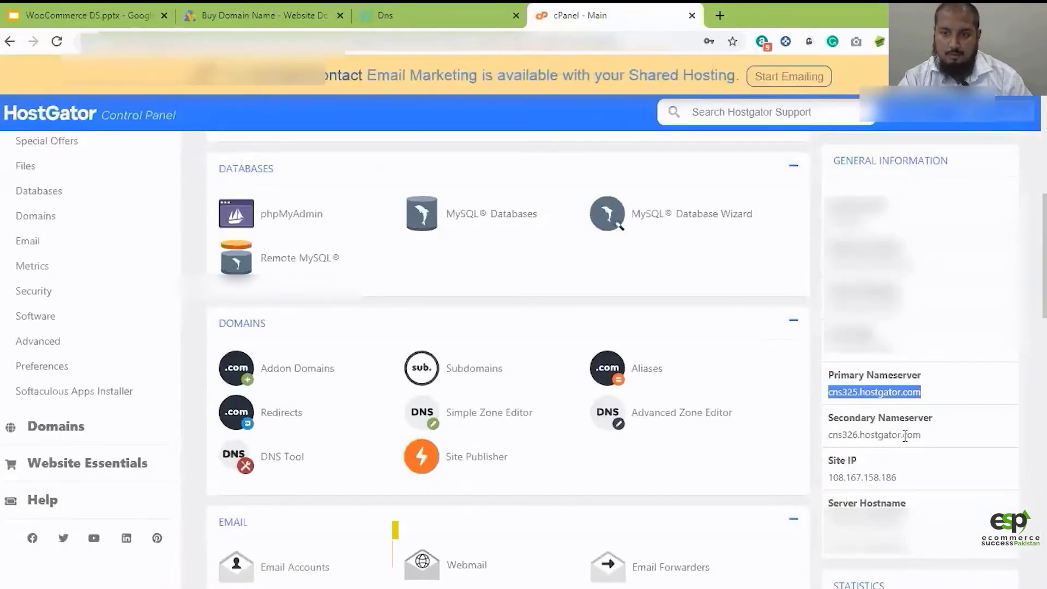
pyautogui.moveTo(838, 435); pyautogui.dragTo(903, 435)
pyautogui.click(413, 17)
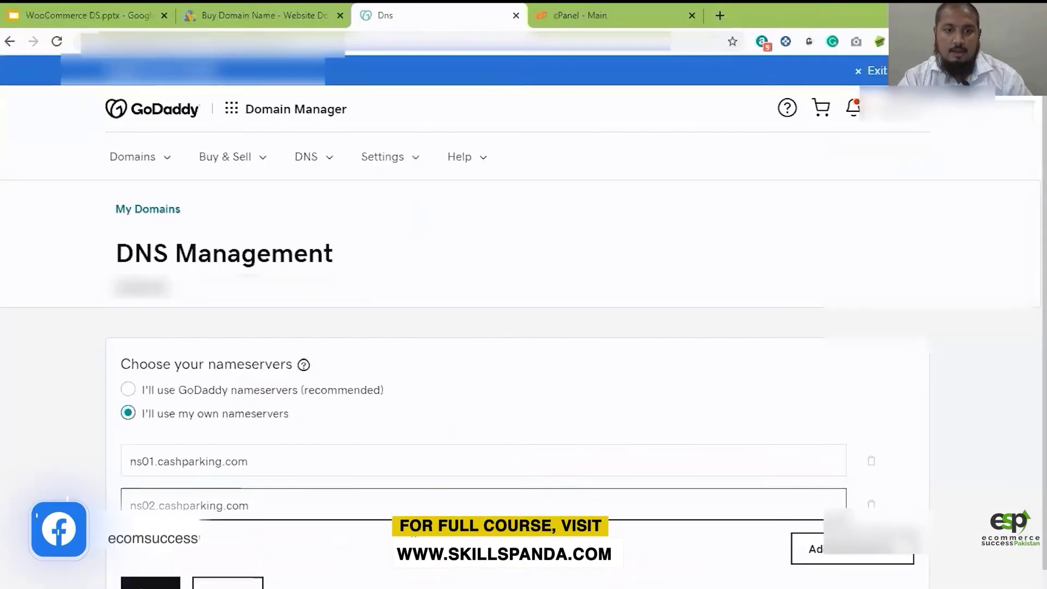